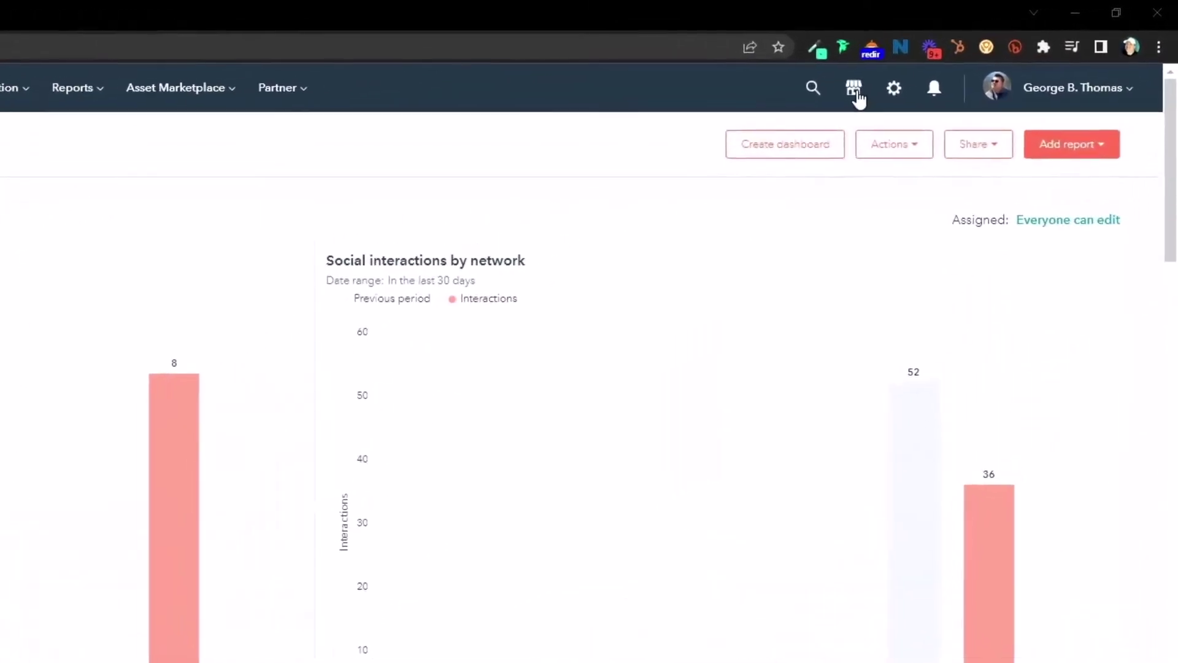
Find Google Contacts in the App Marketplace and start installing the app.
left_click(856, 94)
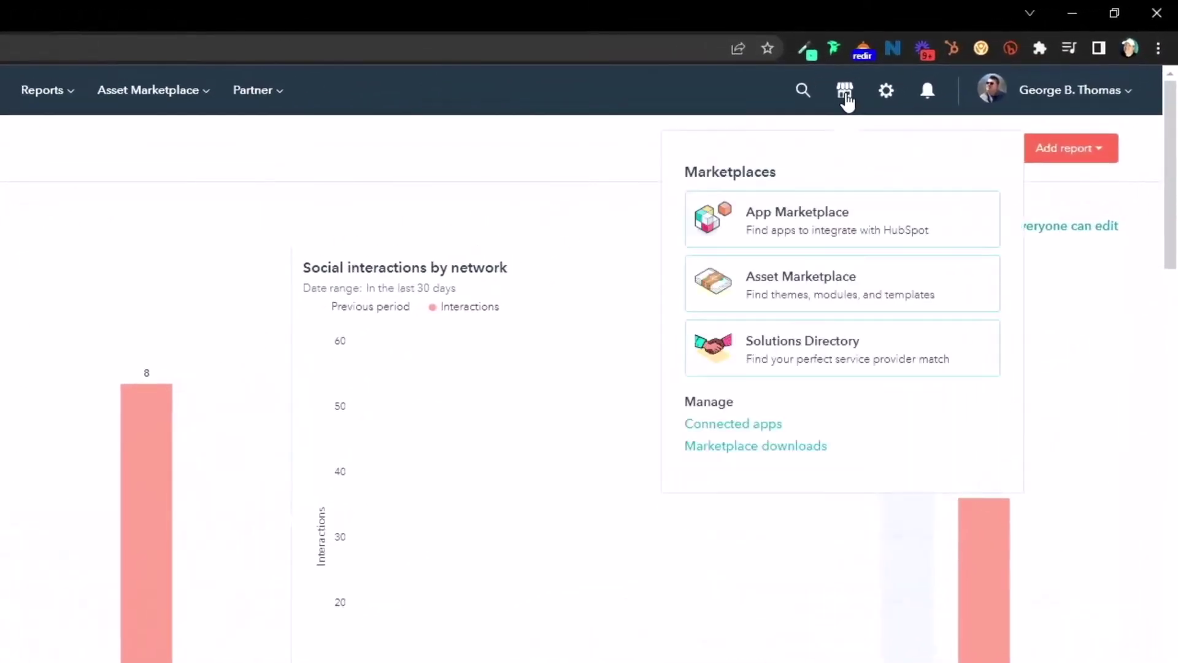
left_click(819, 226)
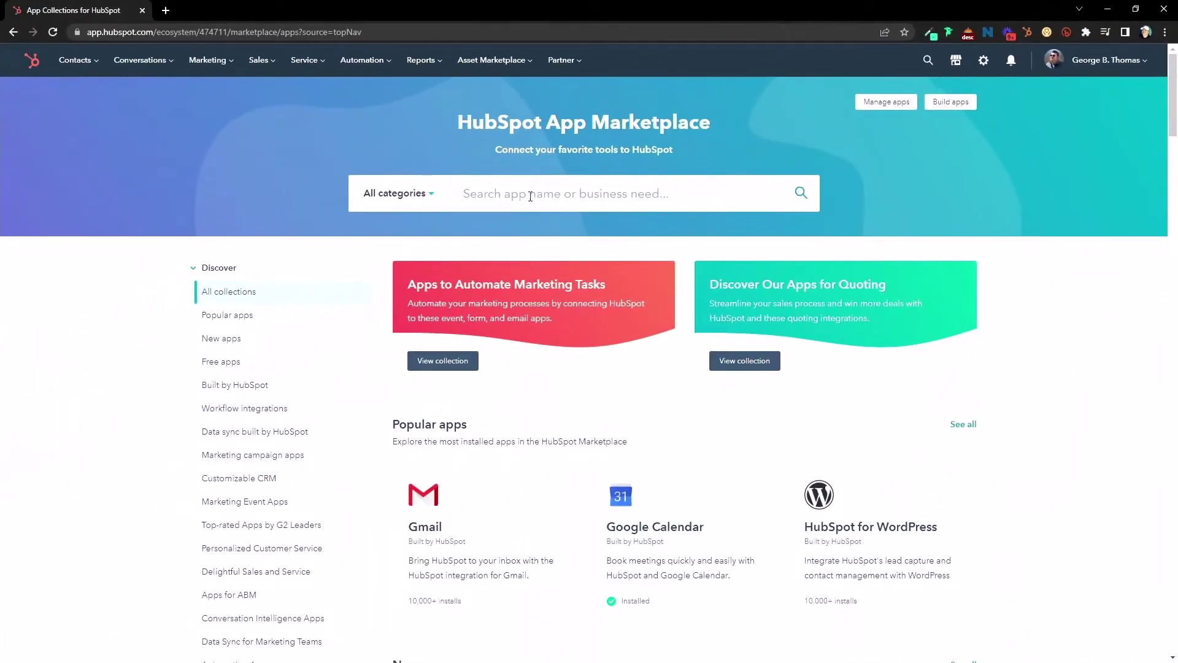
left_click(459, 193)
left_click(446, 264)
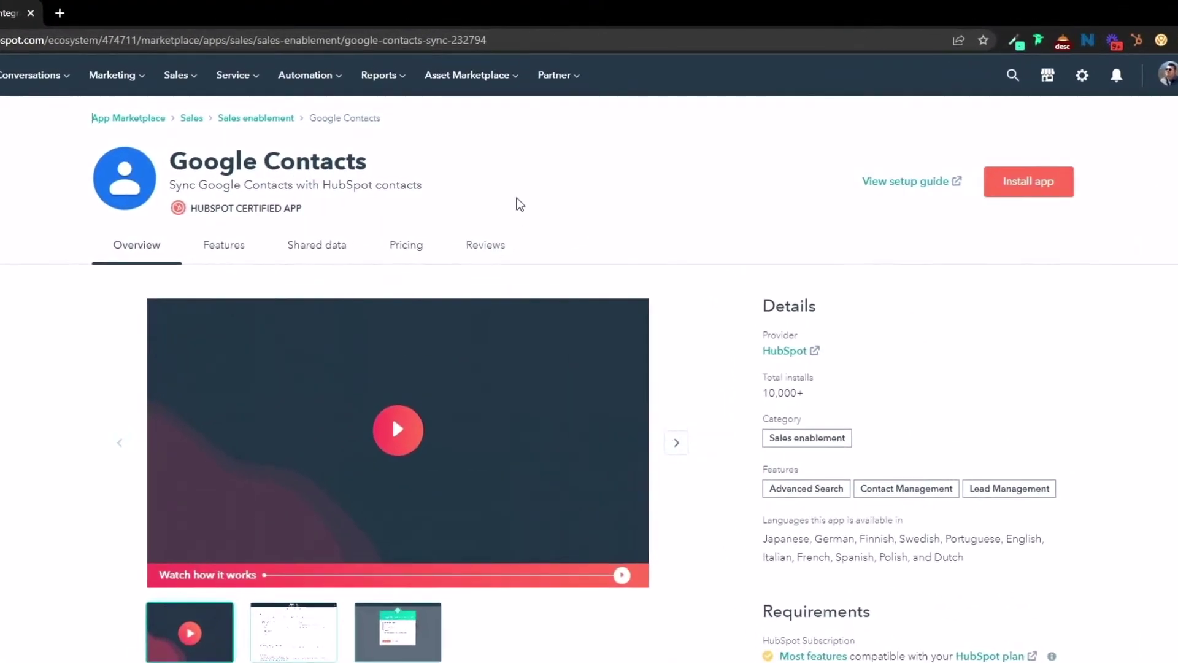
scroll(300, 558, "down", 10)
scroll(302, 558, "down", 5)
scroll(319, 507, "up", 20)
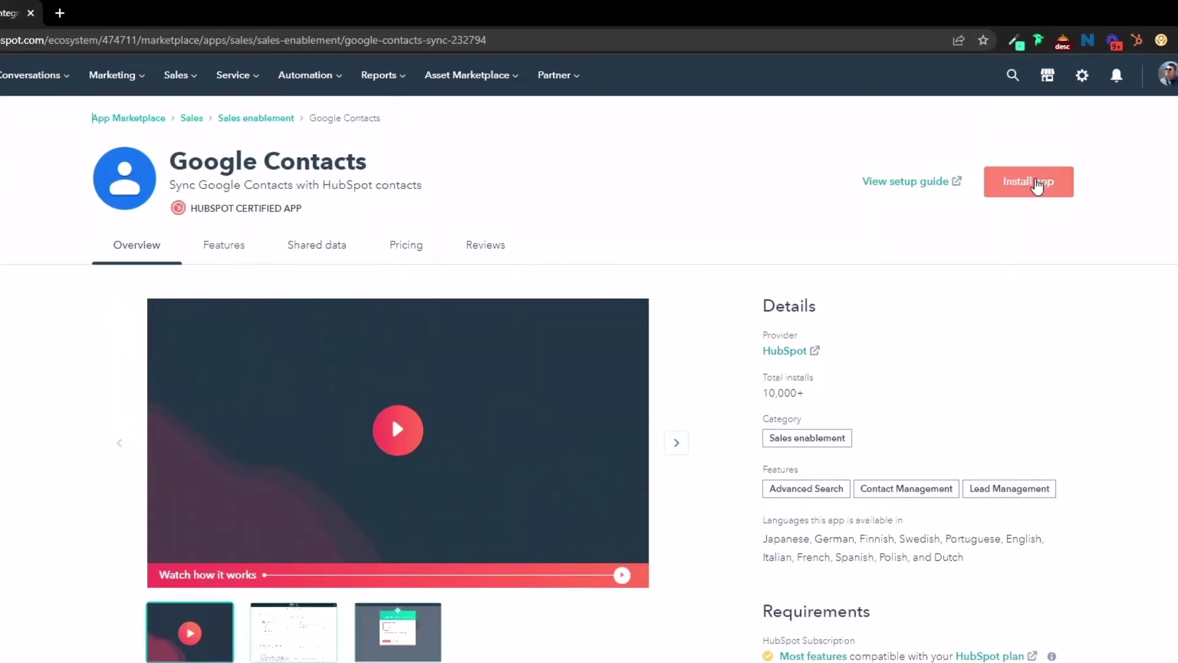
left_click(1037, 184)
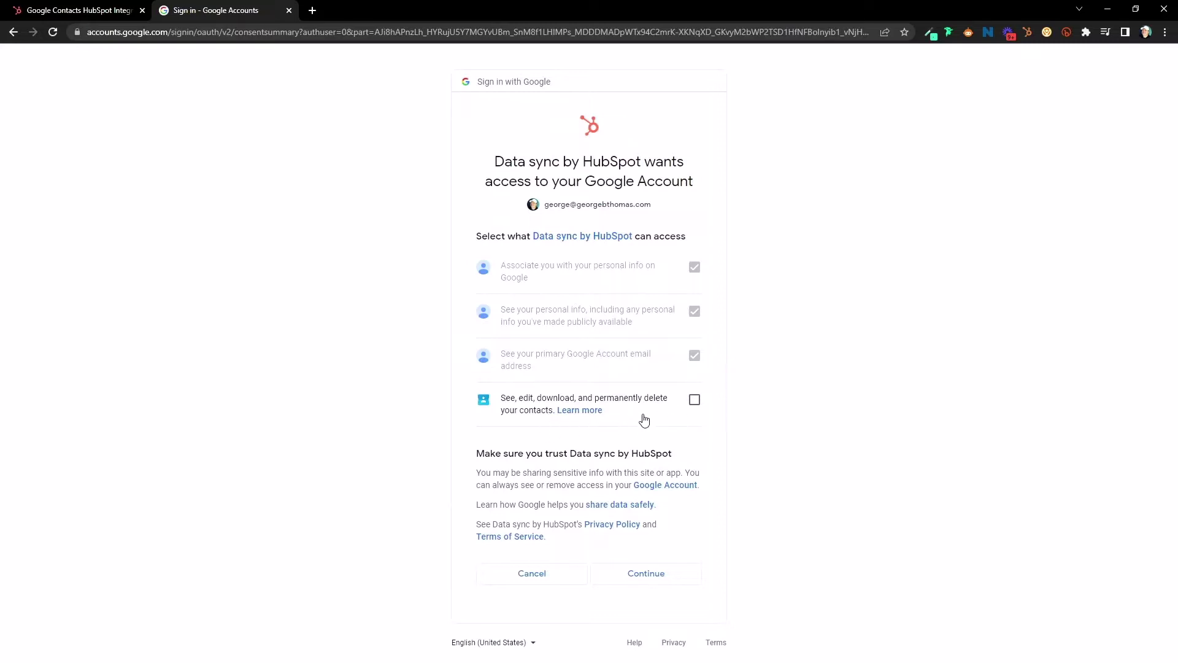
Allow Data sync by HubSpot to see and edit Google contacts, then continue.
left_click(694, 400)
left_click(654, 576)
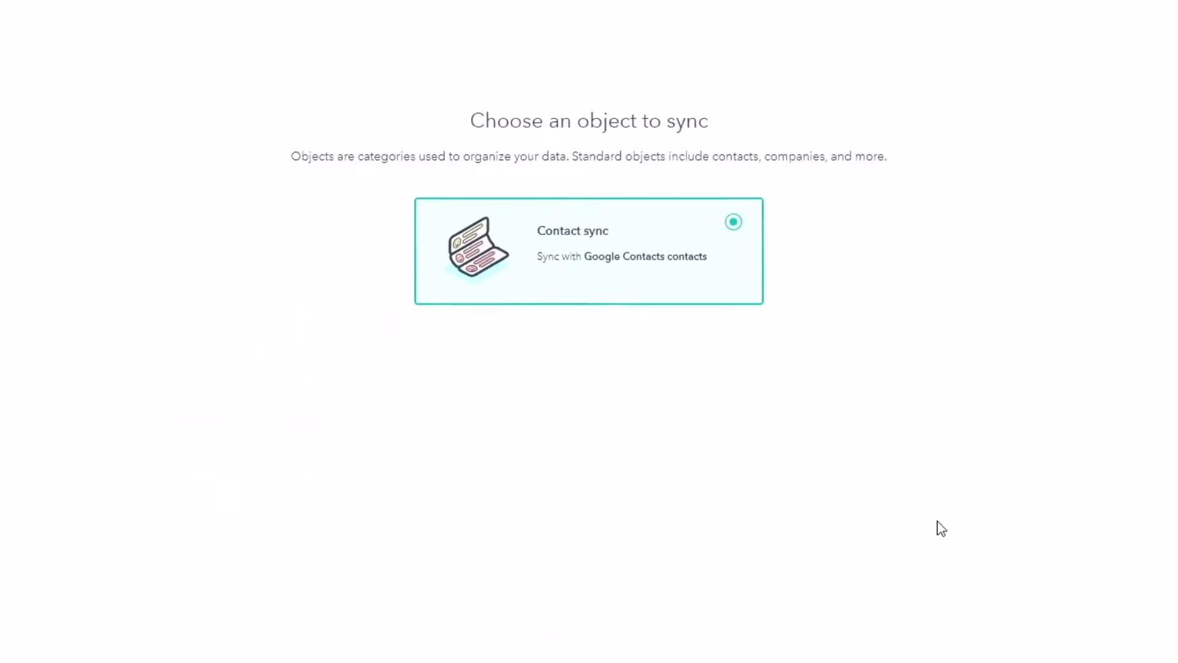
Continue with Contact sync and set the Google Contacts sync rule to All contacts.
left_click(1116, 639)
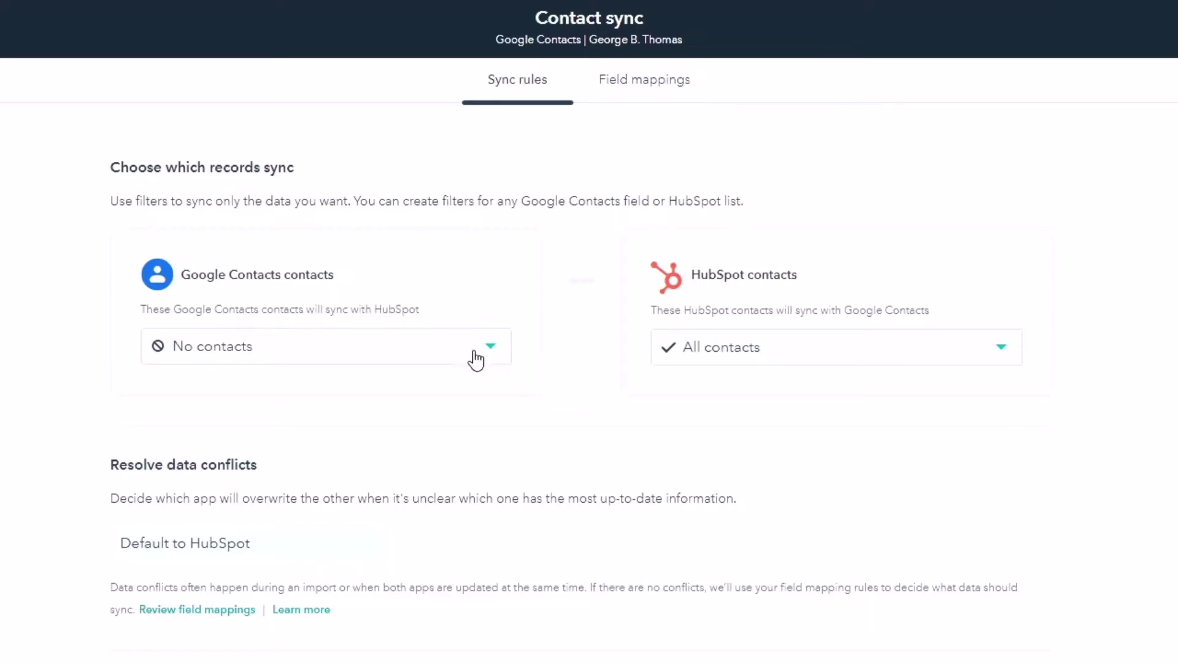
left_click(500, 355)
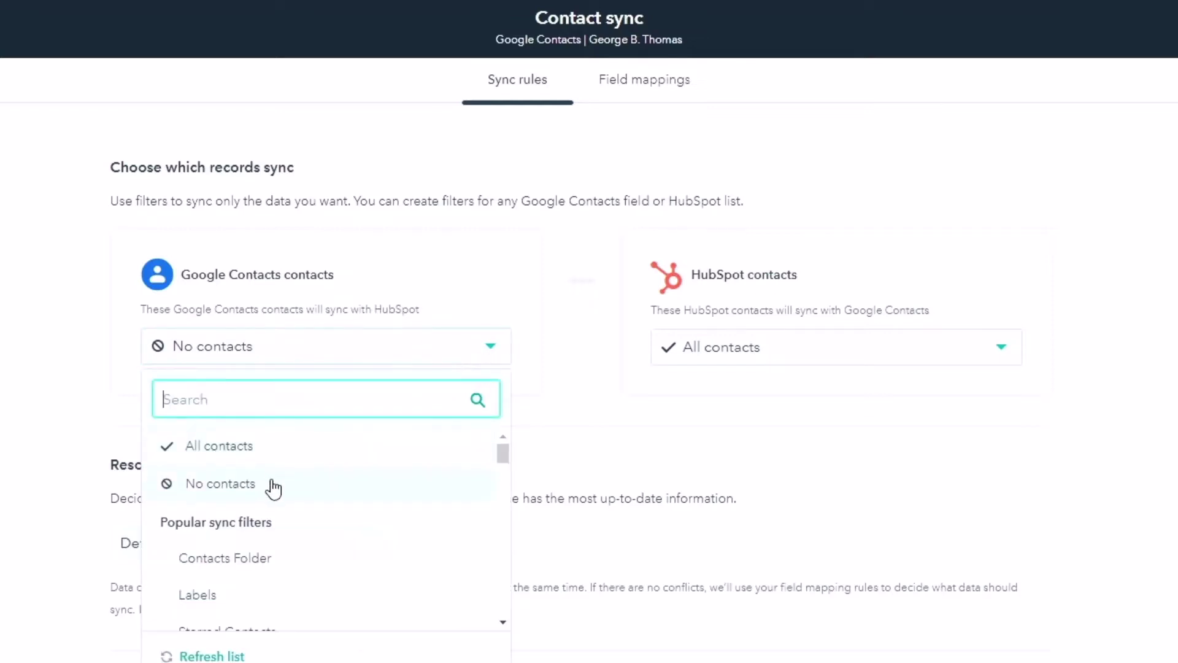
scroll(254, 532, "down", 3)
scroll(270, 452, "up", 2)
scroll(225, 515, "down", 2)
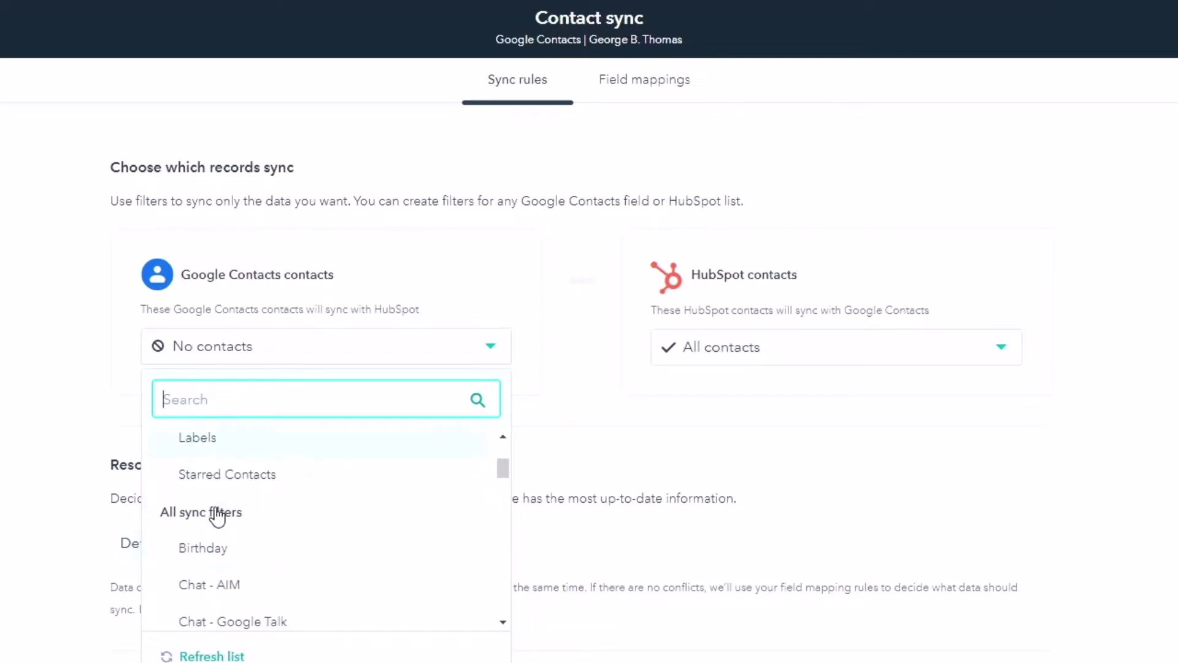
scroll(231, 536, "down", 8)
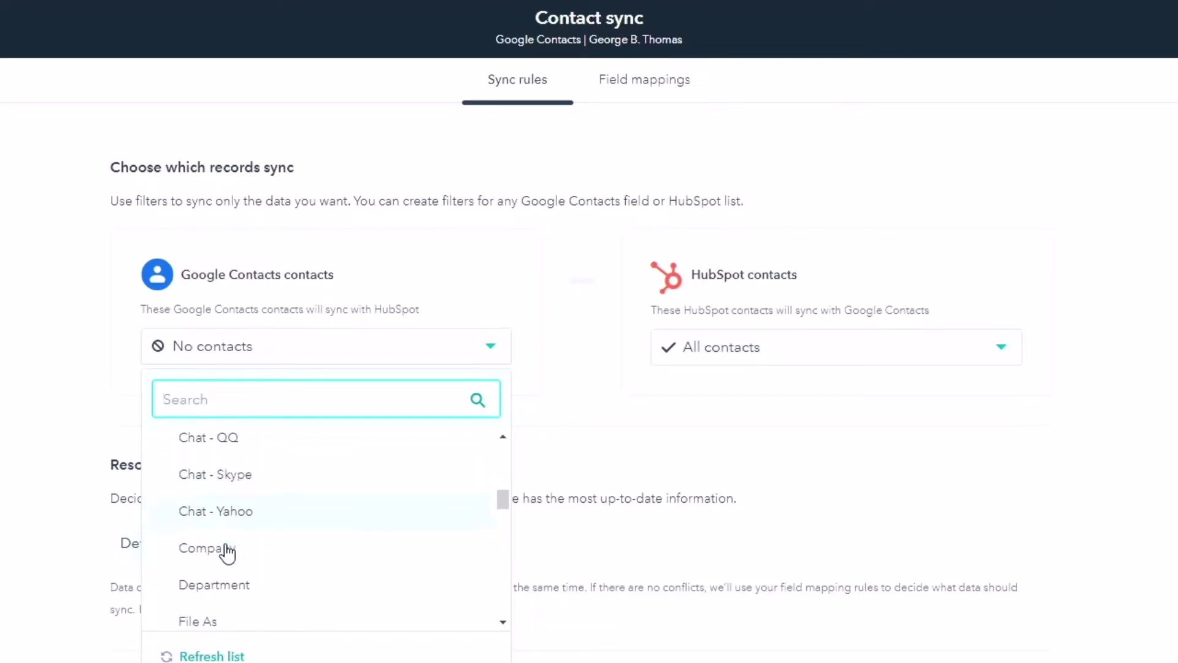
scroll(228, 552, "down", 2)
scroll(229, 553, "up", 15)
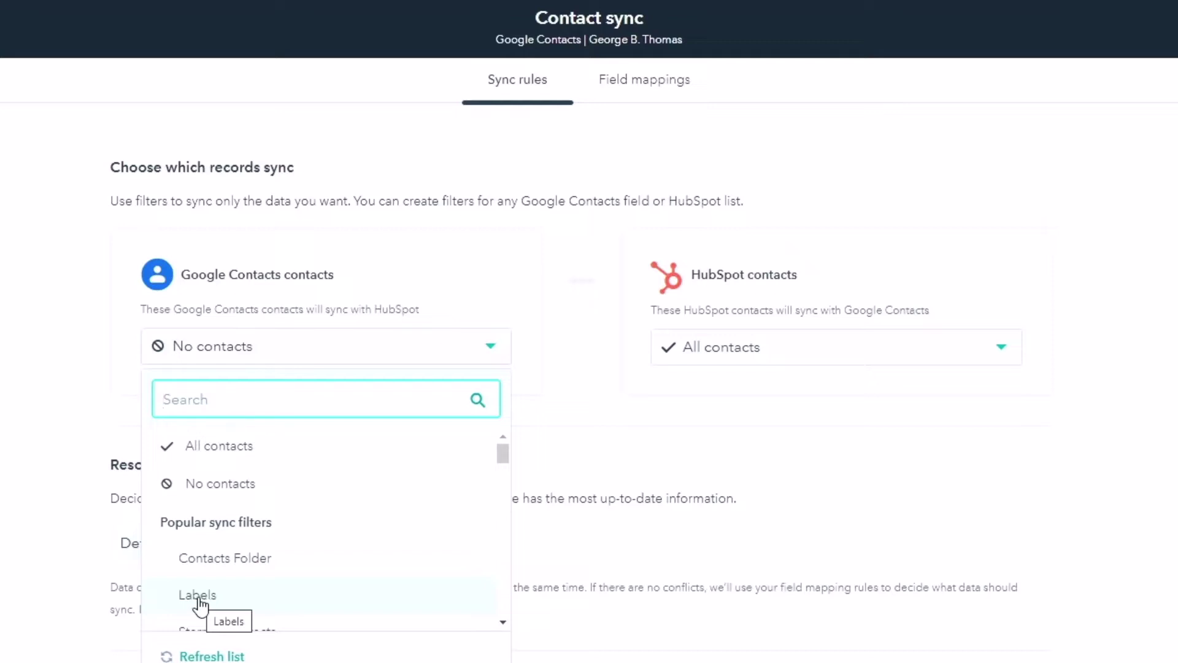
left_click(211, 451)
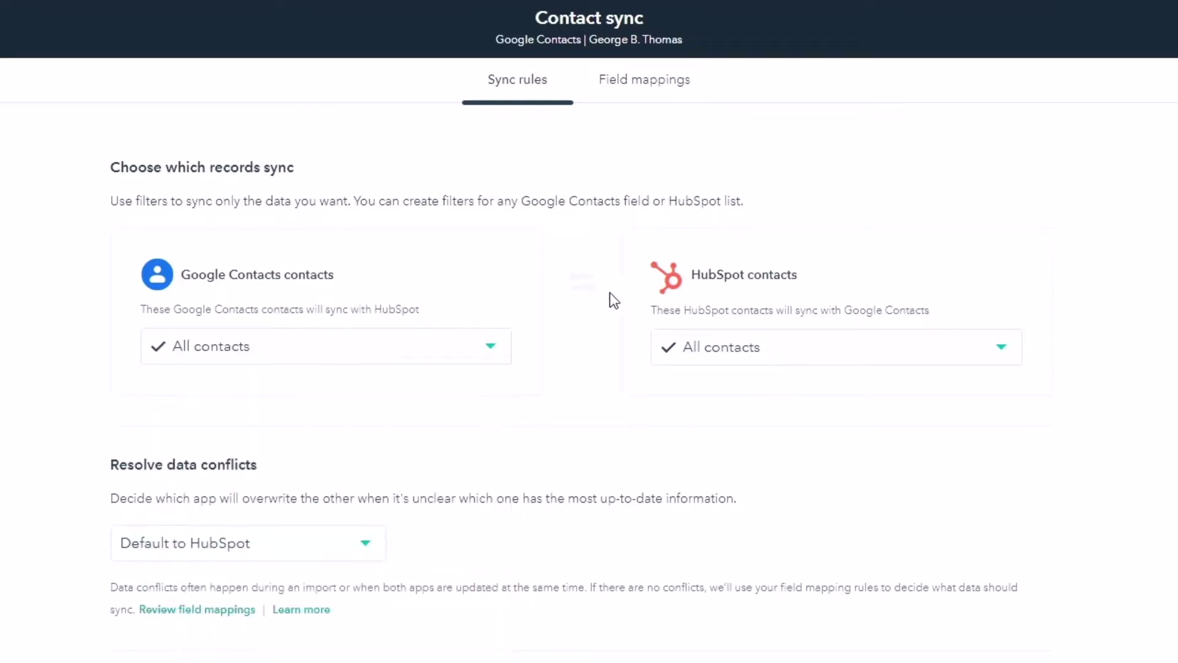
Keep HubSpot as the default for resolving data conflicts.
scroll(69, 472, "down", 2)
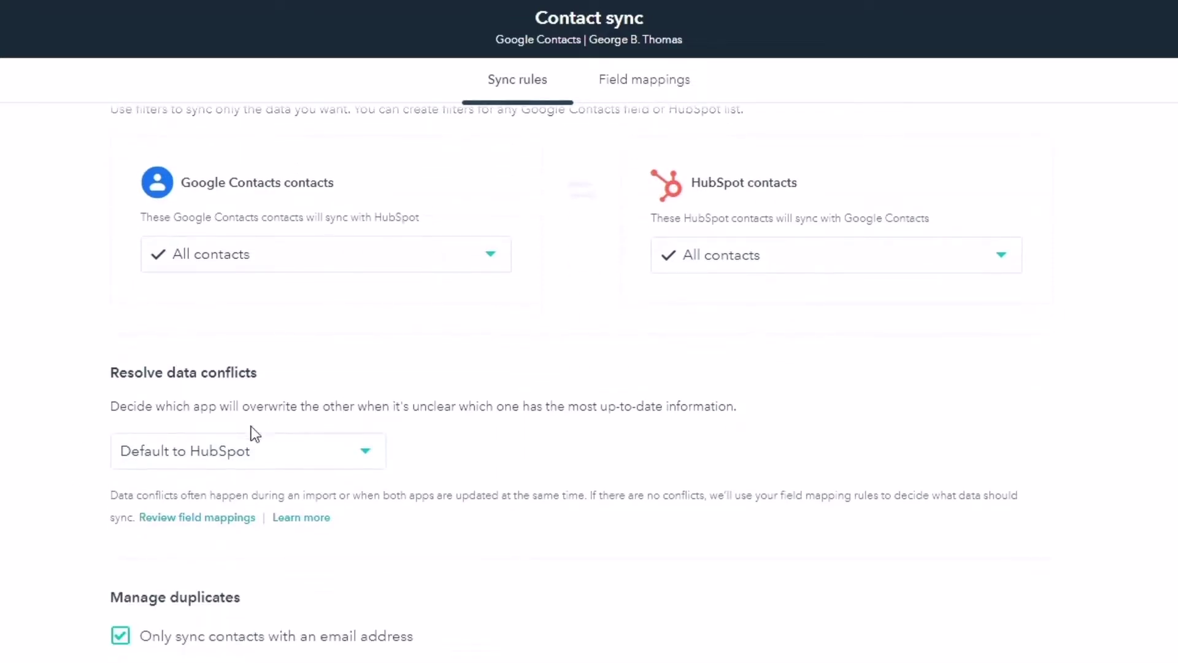
left_click(366, 456)
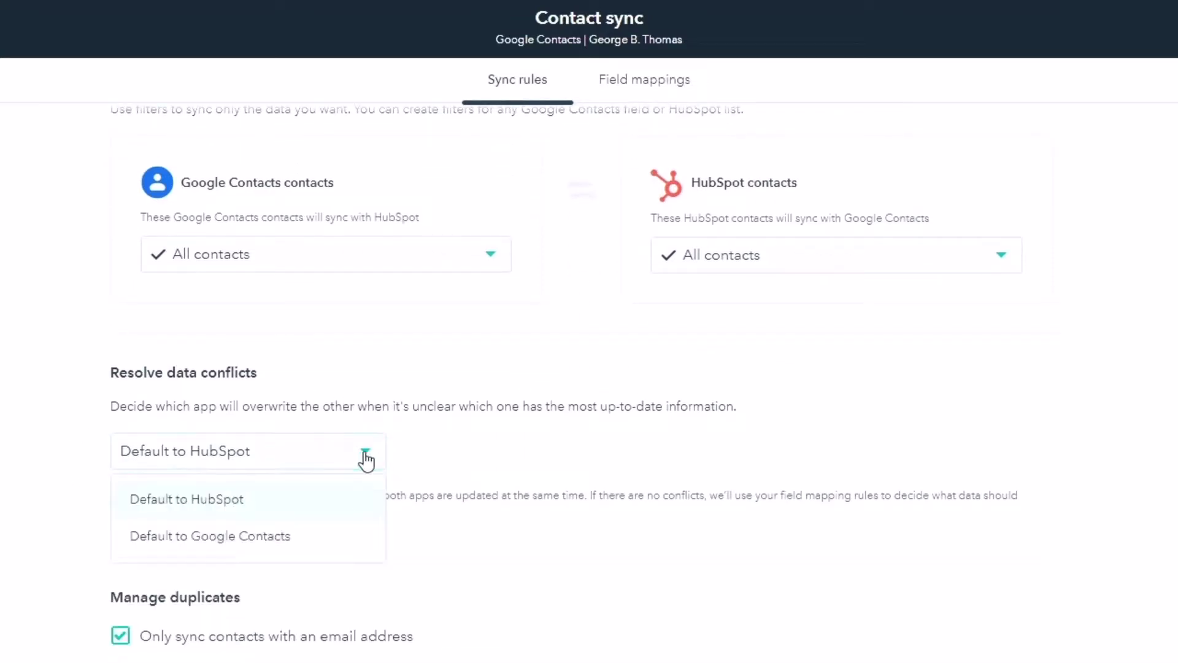
left_click(211, 503)
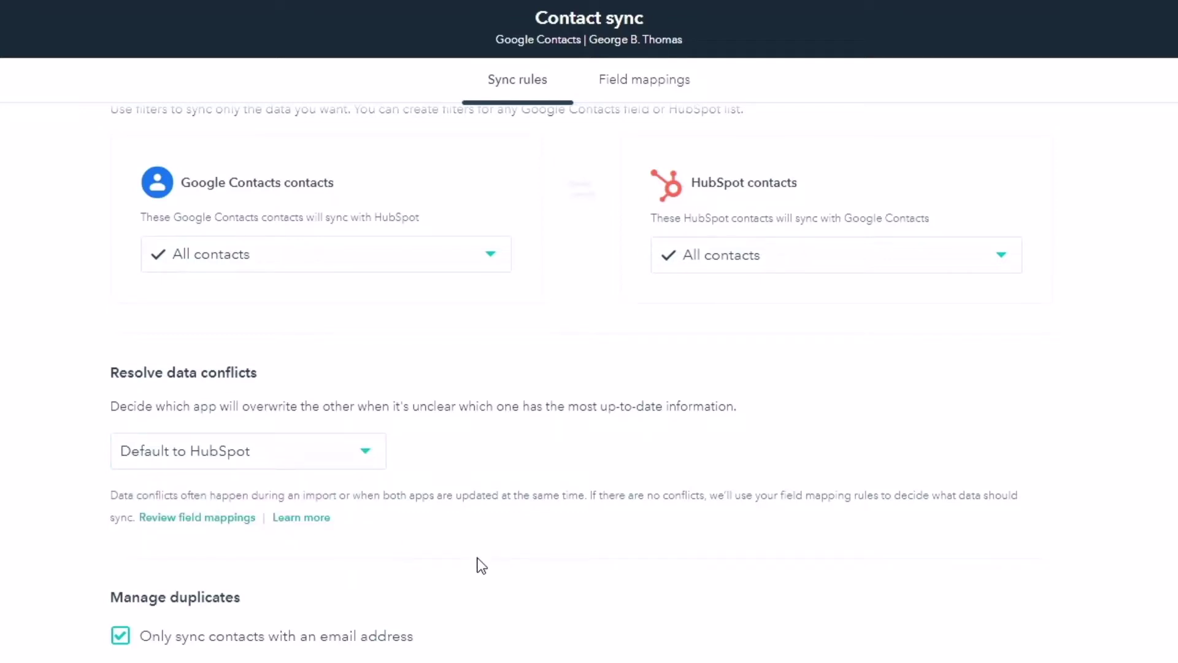
Read and collapse the Automatic associations and Automatic deletions explanations, then return to the top.
scroll(472, 562, "down", 1)
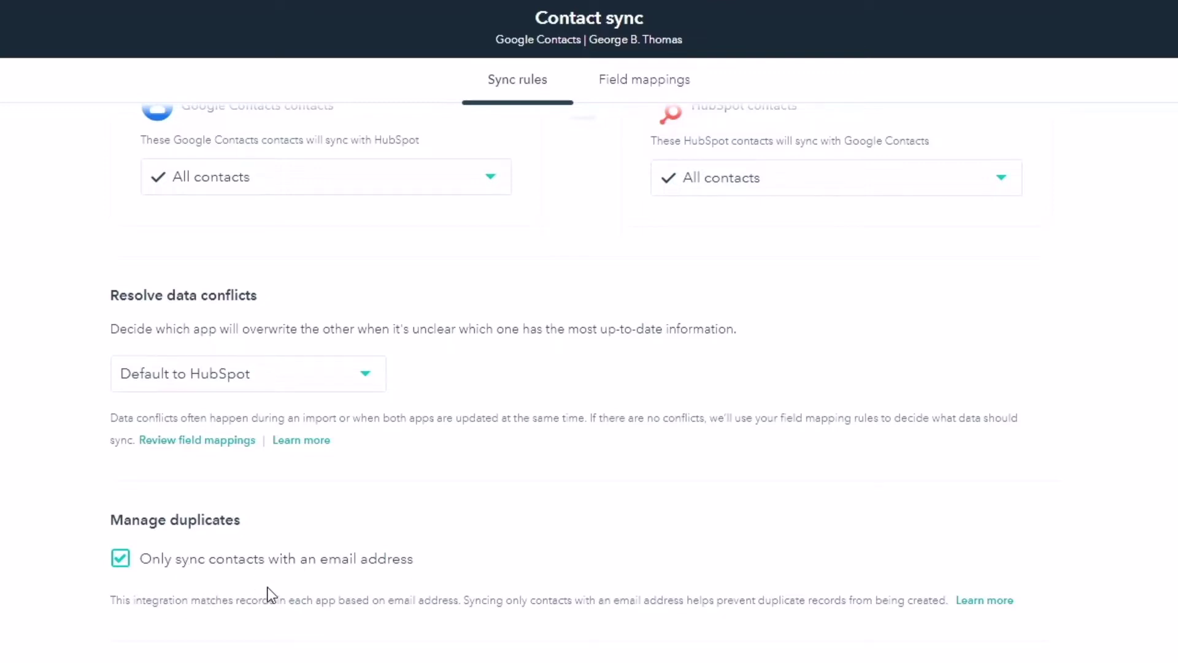
scroll(266, 587, "down", 4)
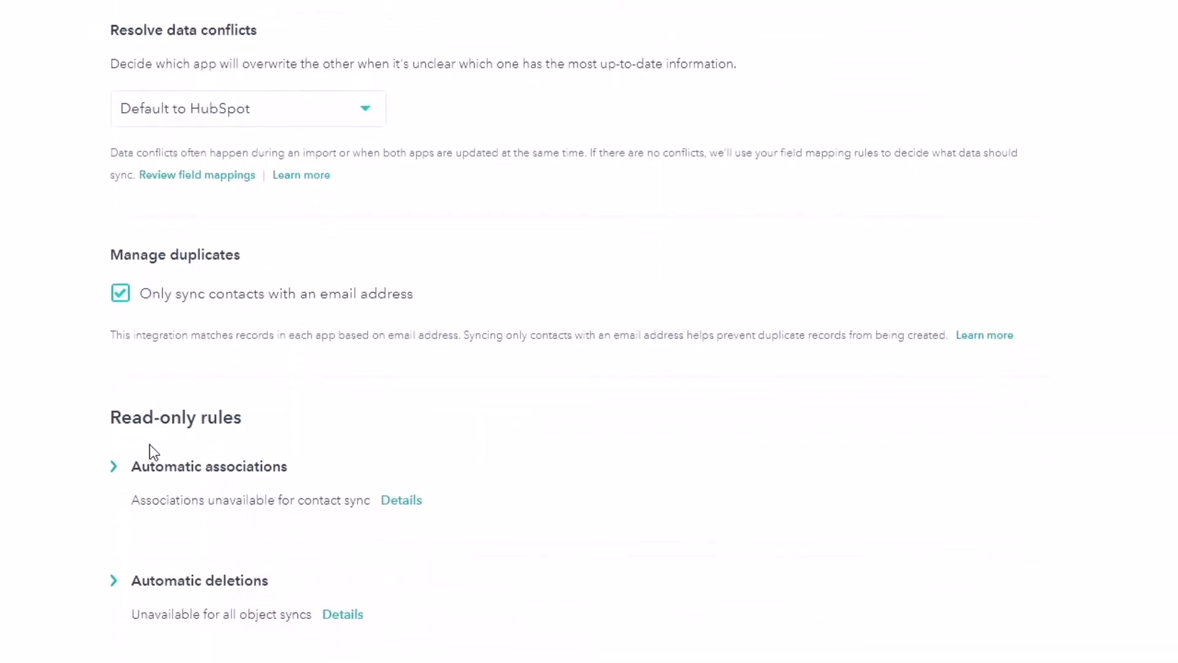
left_click(133, 480)
scroll(255, 421, "down", 1)
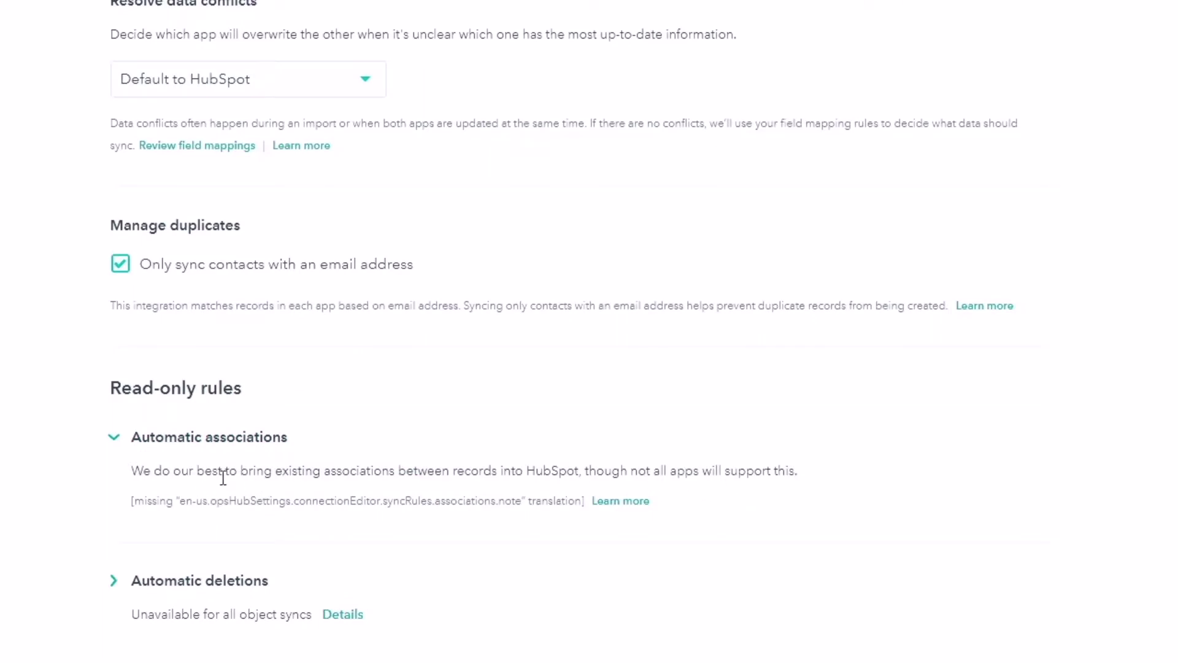
left_click(113, 443)
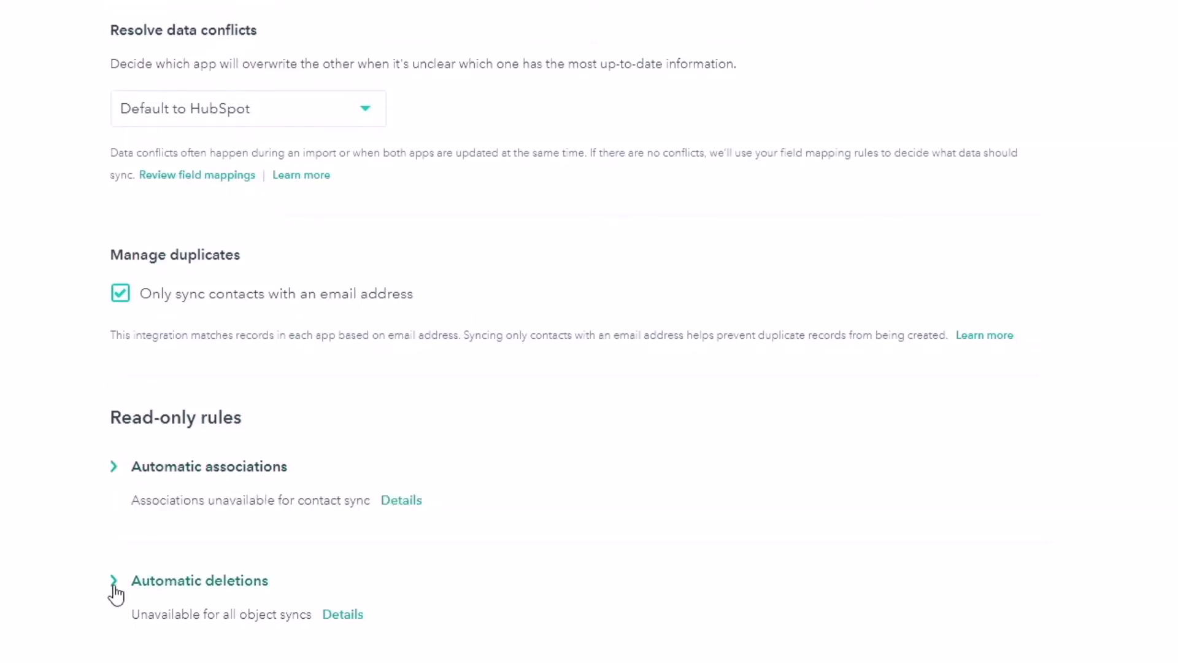
left_click(115, 588)
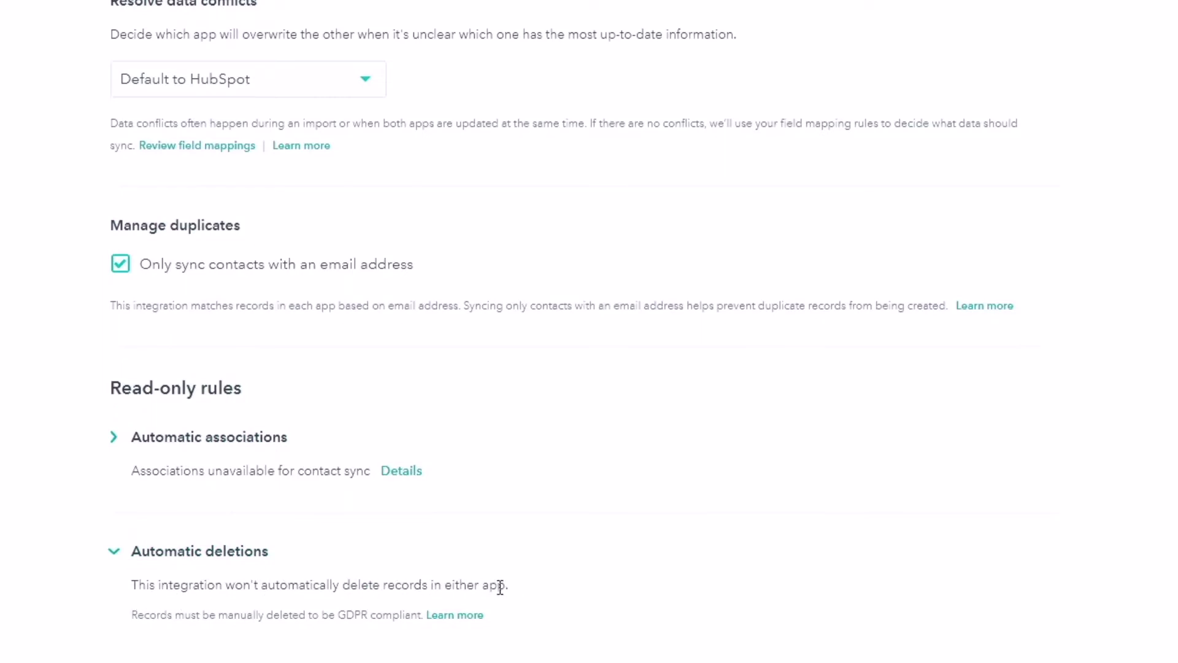
left_click(118, 553)
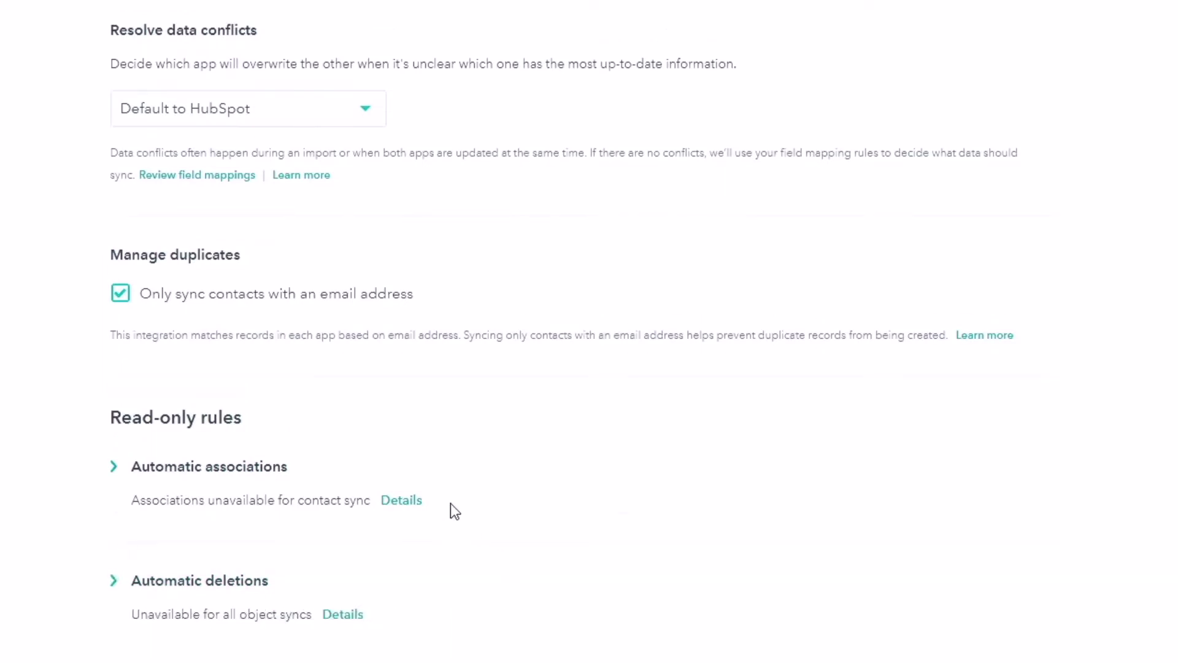
scroll(457, 496, "up", 7)
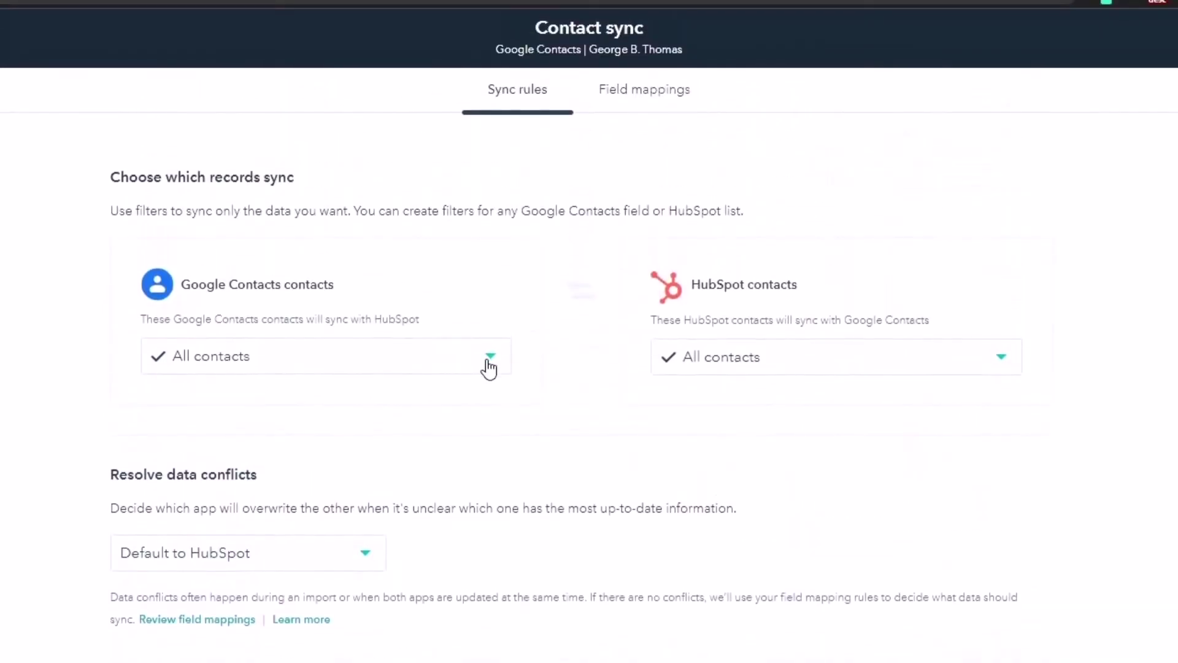
Review the default field mappings, such as Prefix to Salutation and Emails to Email.
left_click(668, 98)
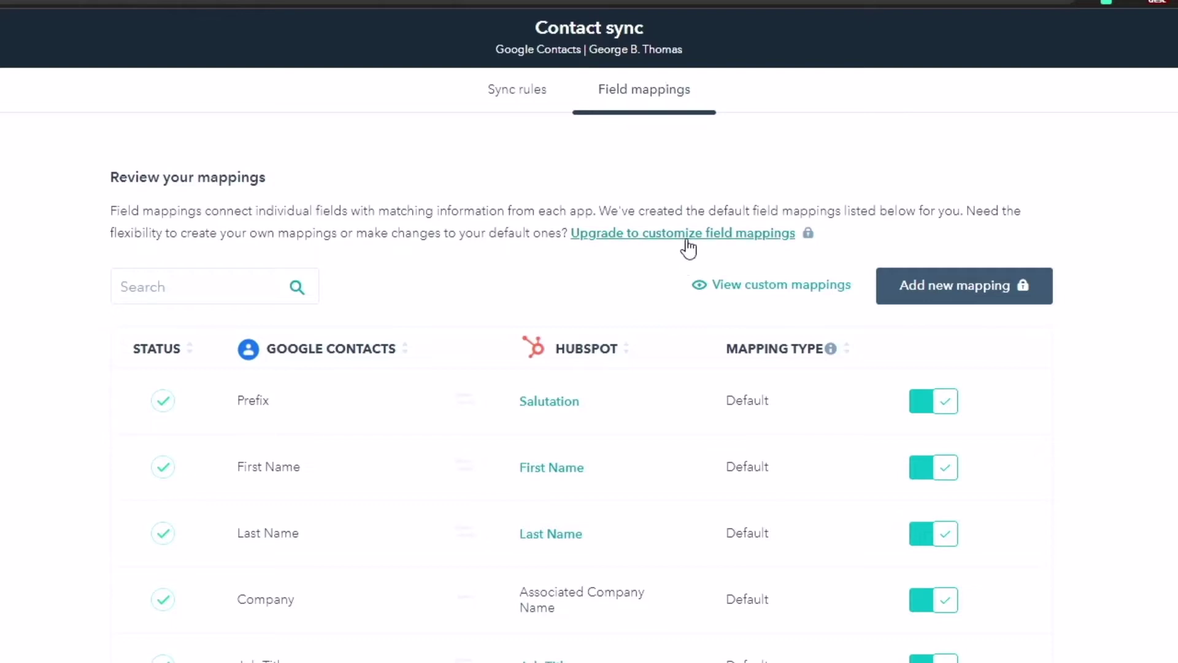
scroll(482, 400, "down", 4)
scroll(370, 429, "up", 3)
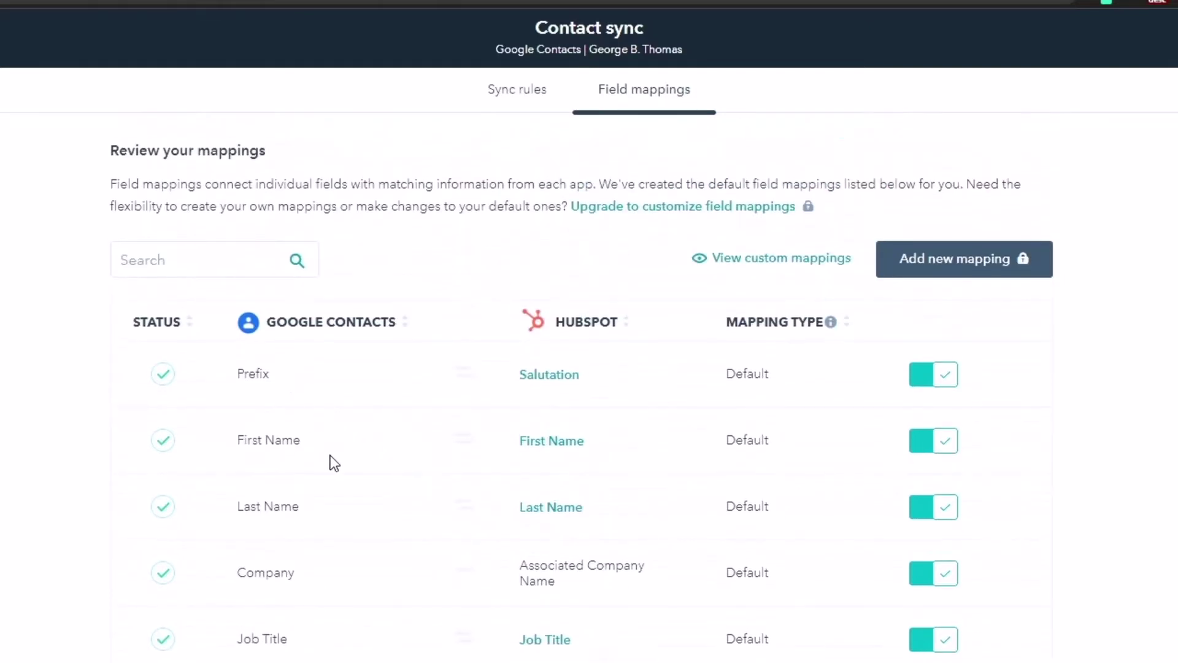
scroll(322, 485, "down", 2)
scroll(381, 602, "down", 2)
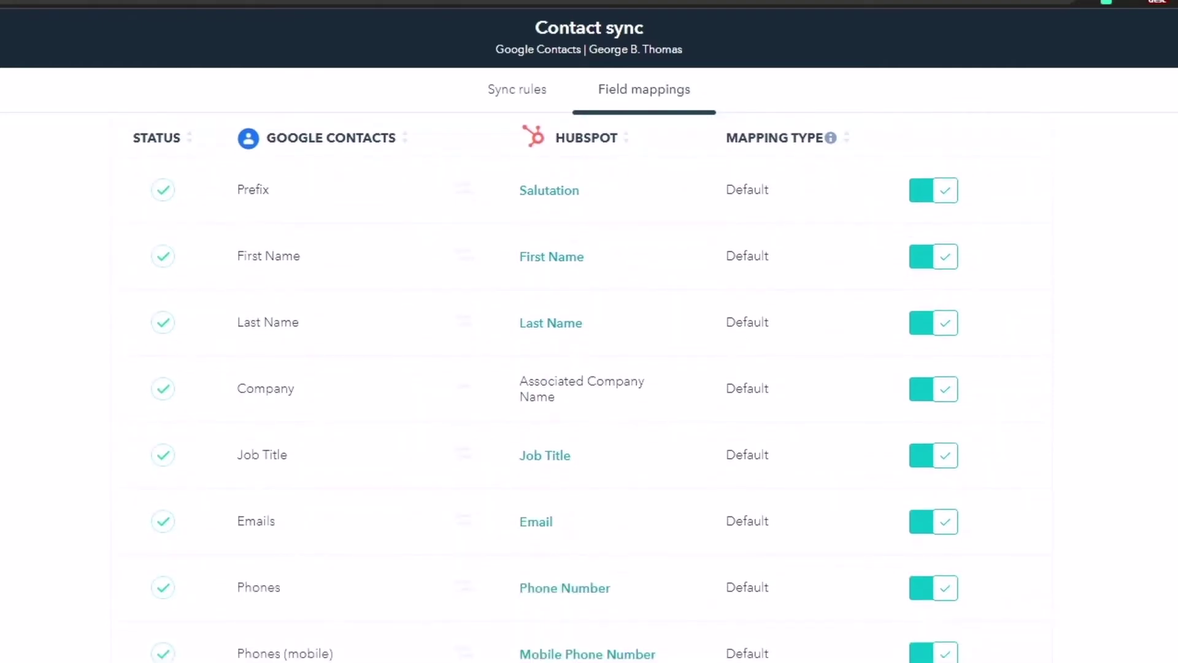
scroll(547, 501, "down", 2)
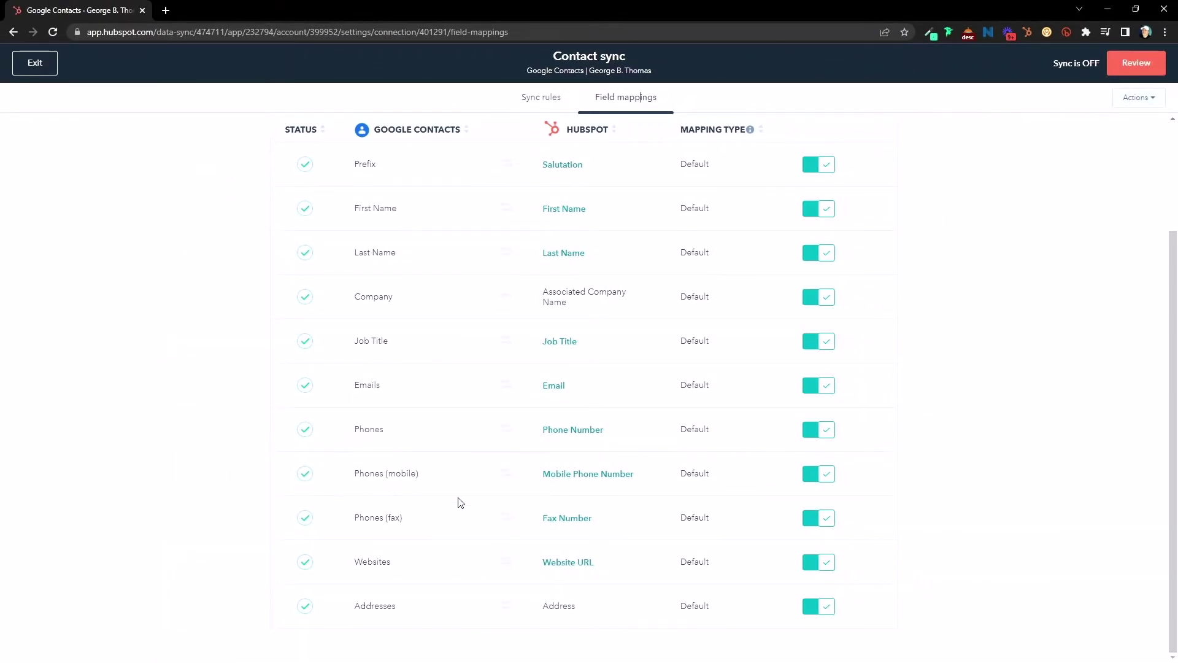
scroll(574, 485, "up", 3)
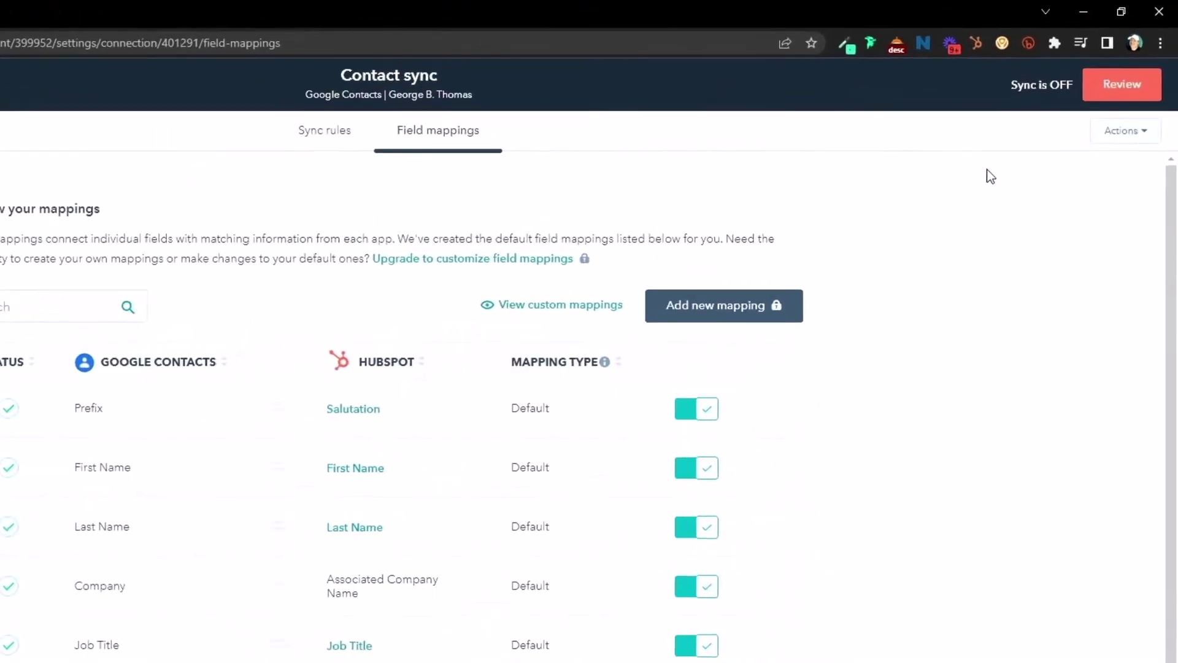
Review the sync summary and switch the Google Contacts contact sync on.
left_click(1133, 108)
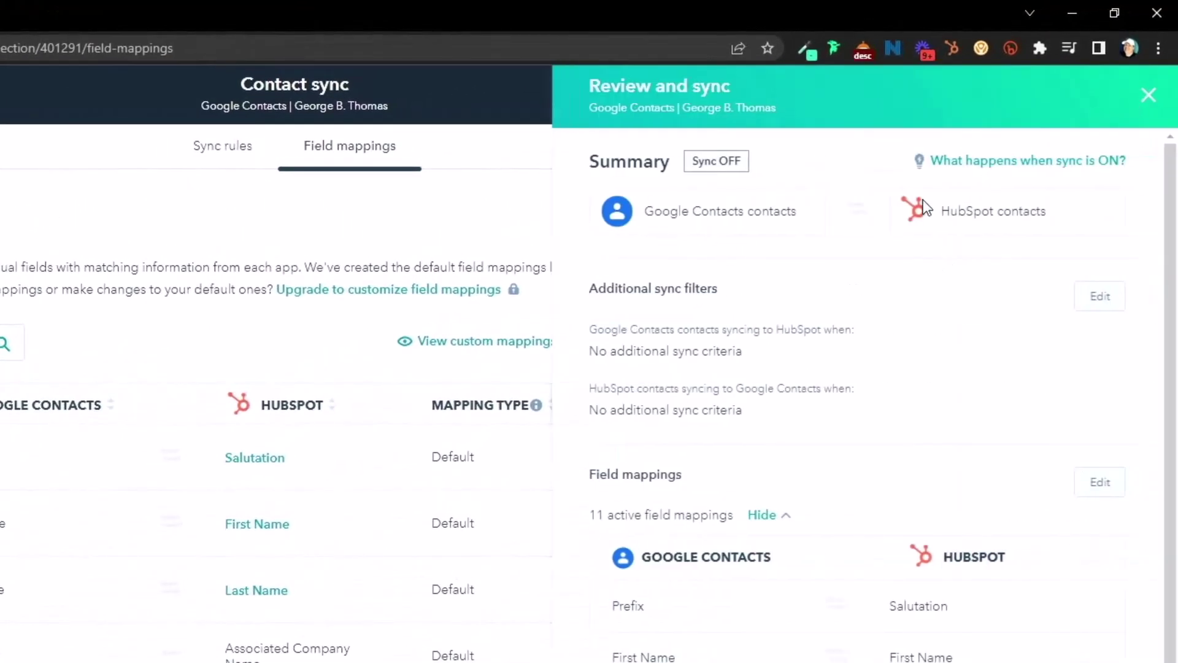
scroll(689, 491, "down", 5)
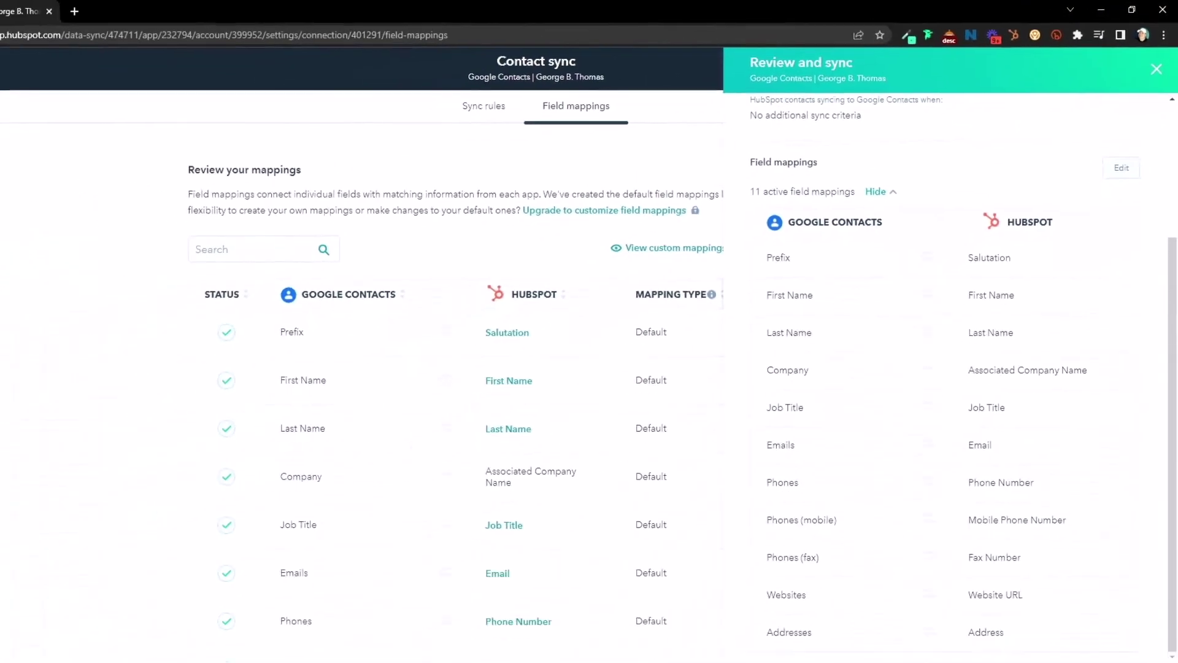
left_click(824, 635)
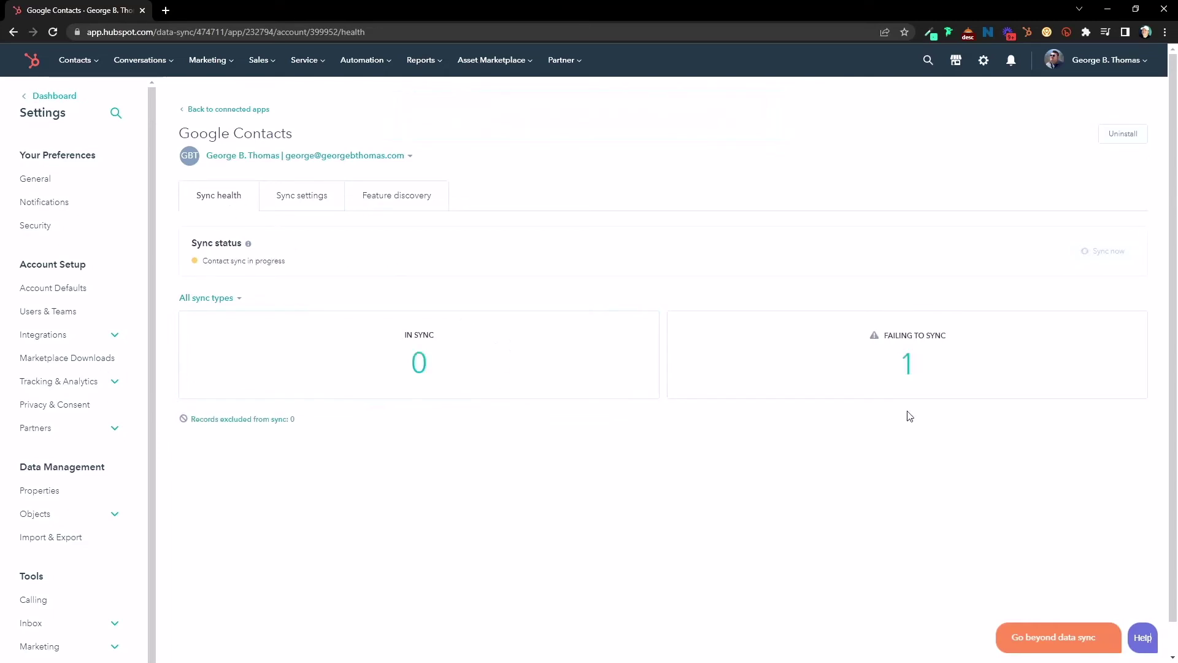
Browse Sync settings, the contact sync Actions and Feature discovery, then return to Sync health.
left_click(296, 194)
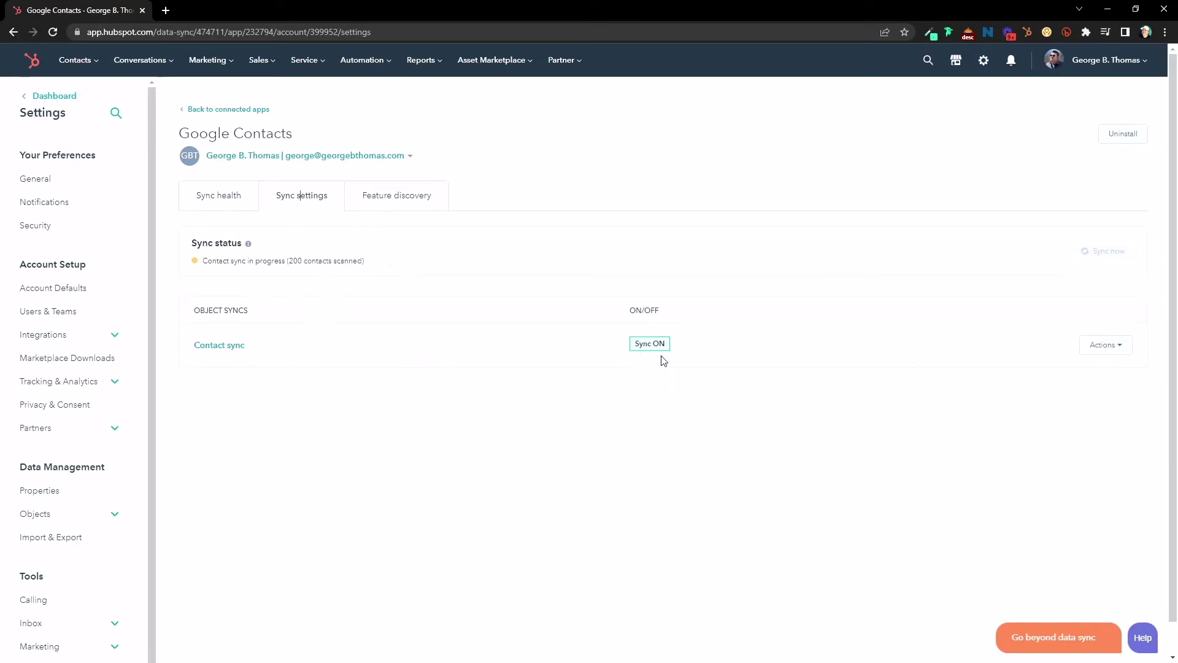
left_click(1120, 349)
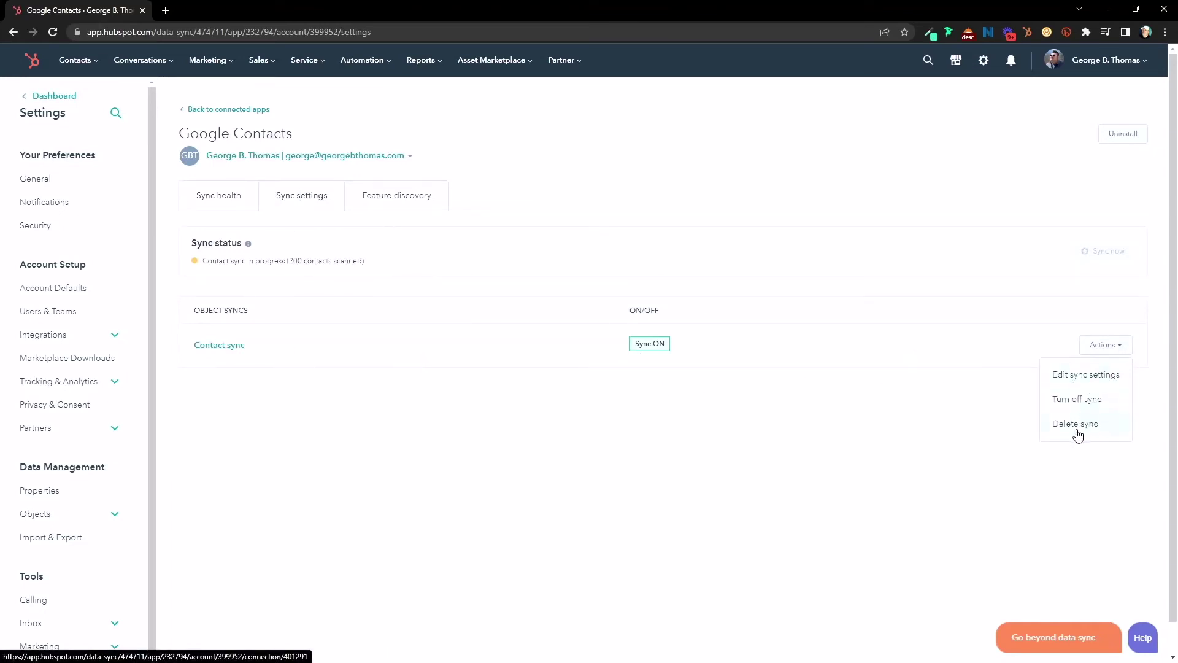
left_click(400, 196)
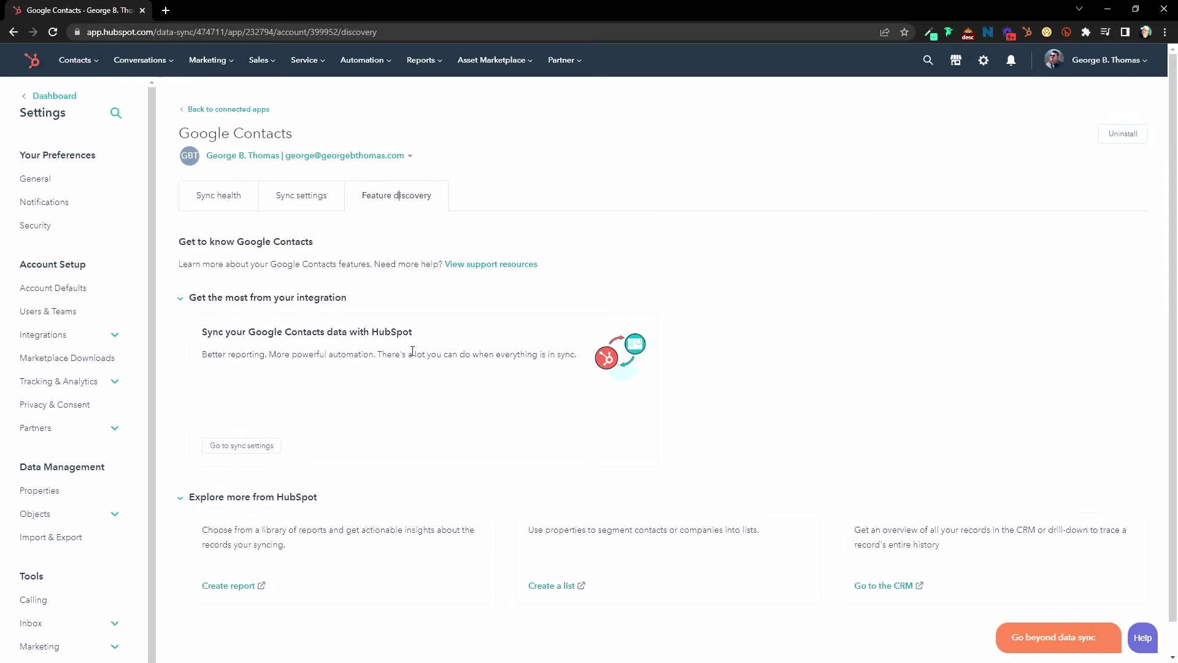
scroll(455, 417, "down", 1)
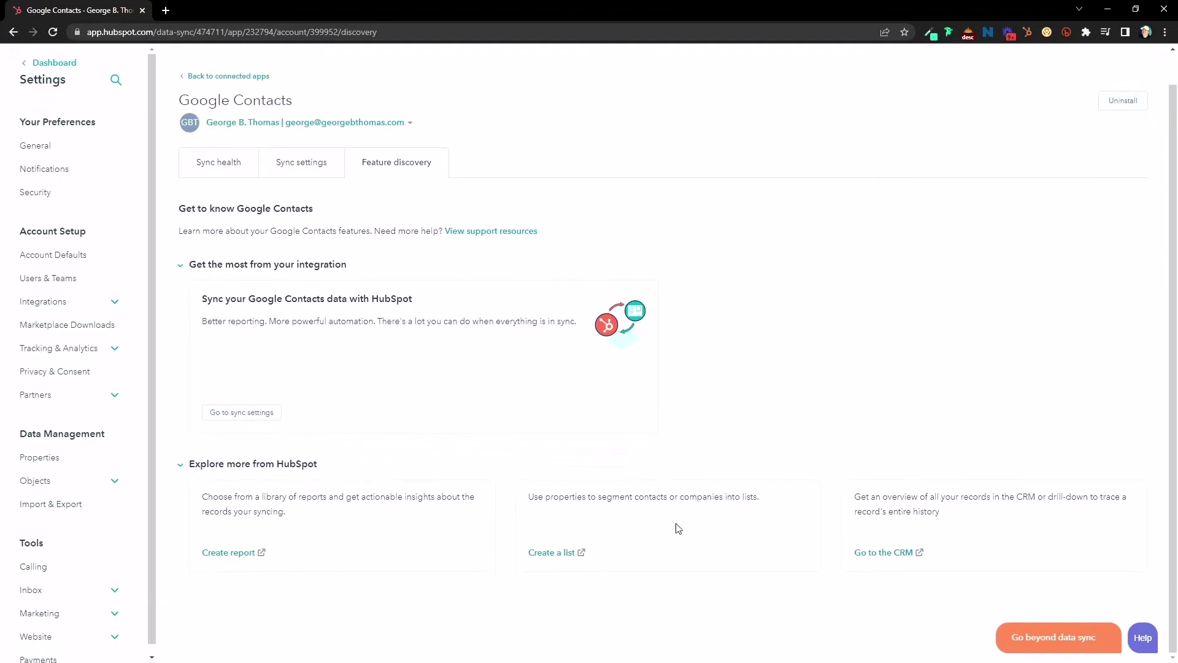
scroll(594, 486, "up", 1)
left_click(231, 202)
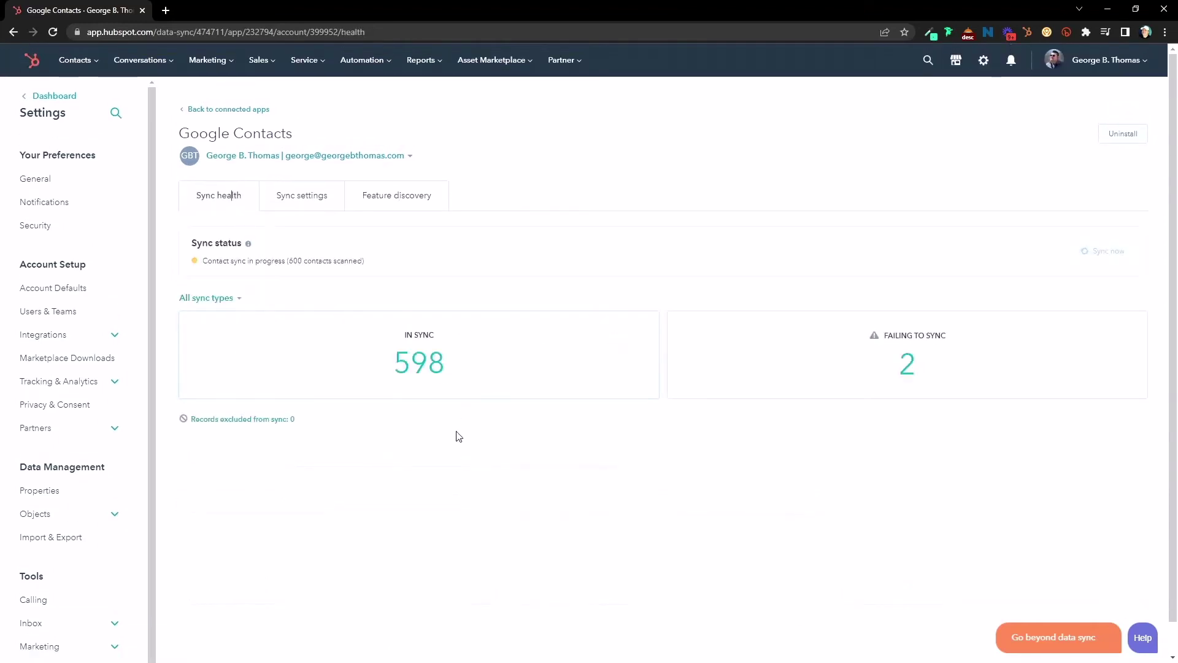